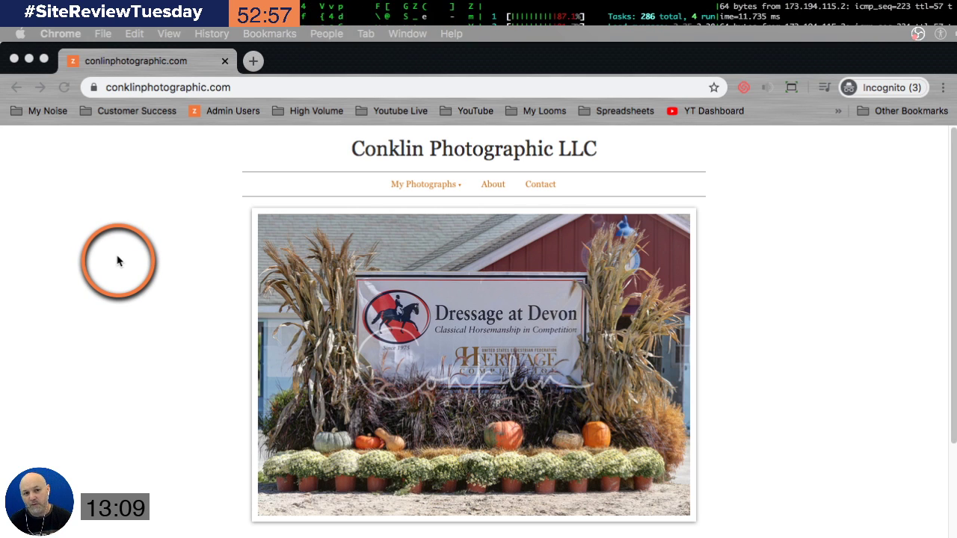
Step: Bring the Chrome window showing the Conklin Photographic homepage to the front
click(92, 252)
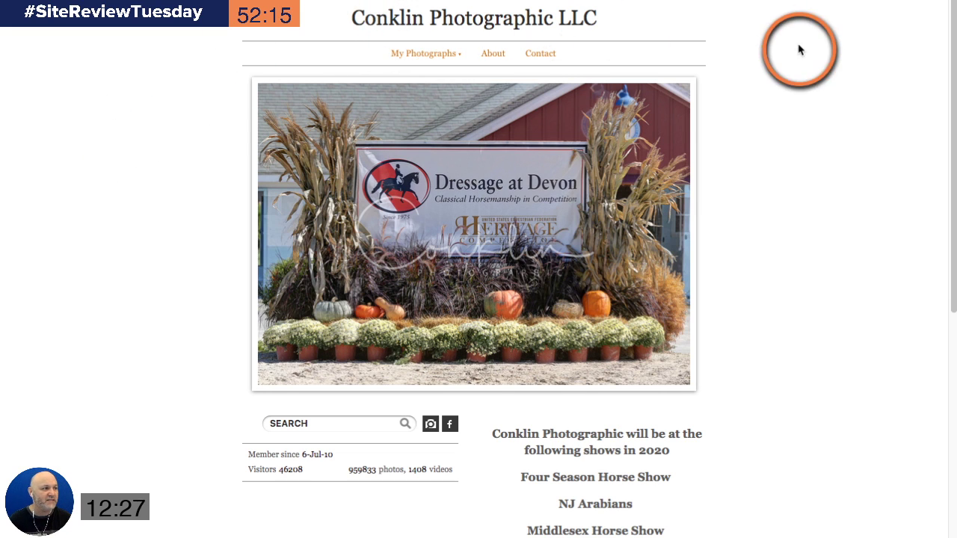
drag(429, 21, 620, 22)
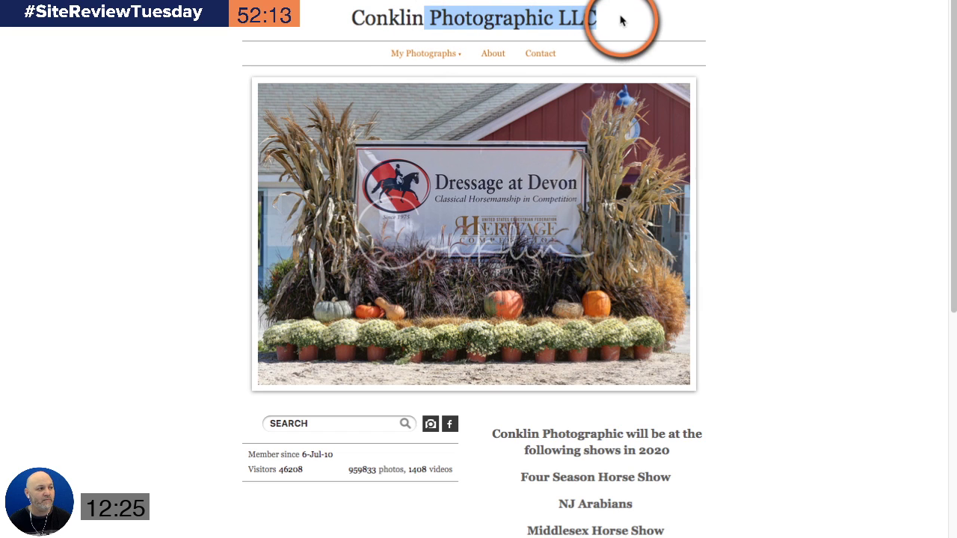
click(514, 17)
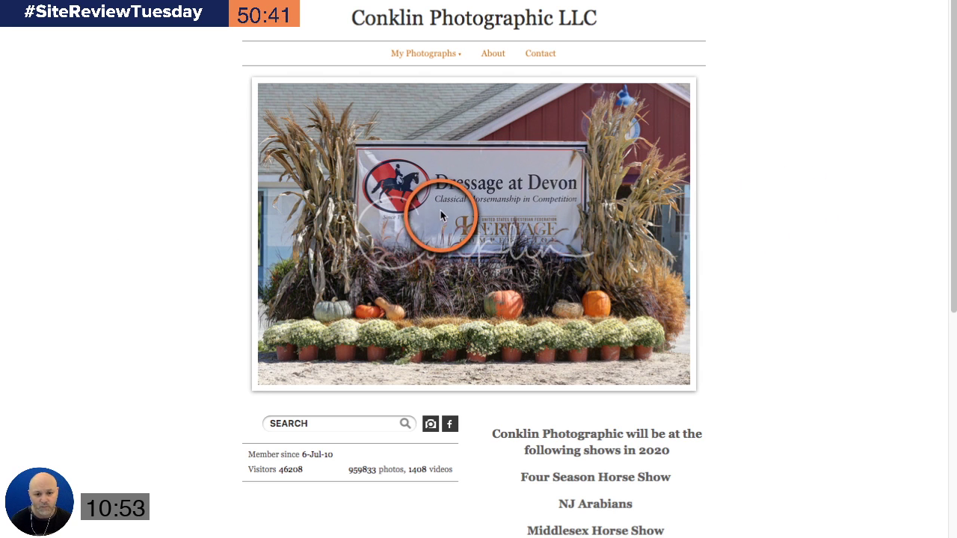
scroll(891, 256, down, 3)
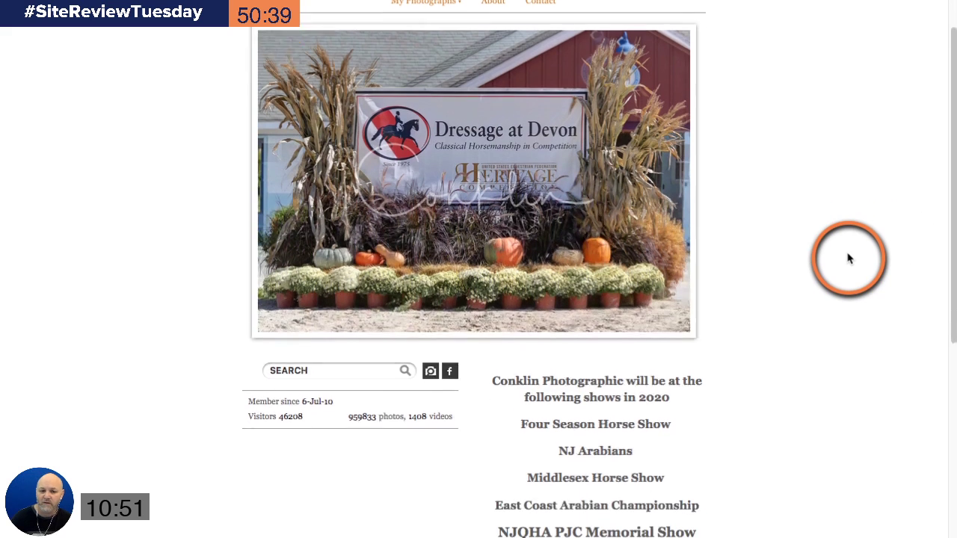
scroll(837, 310, down, 1)
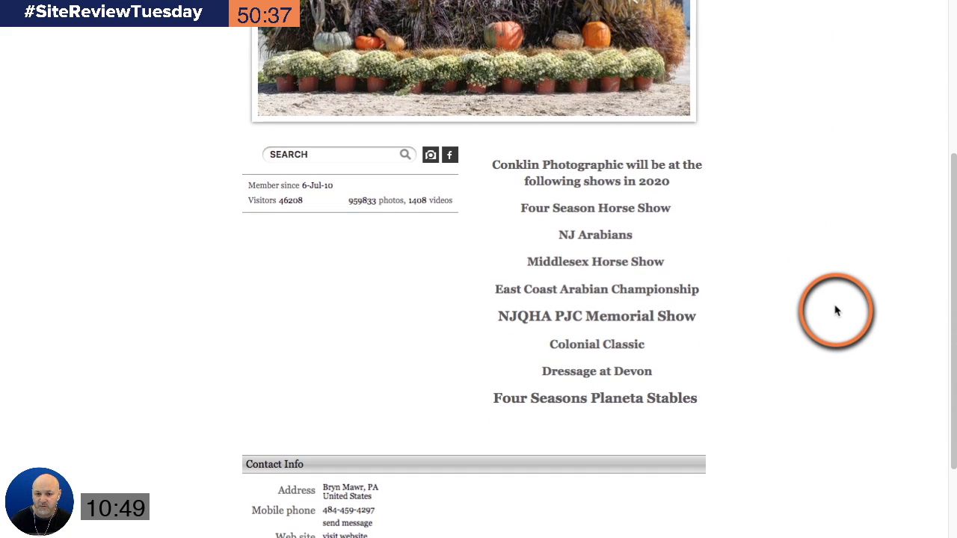
scroll(836, 311, down, 2)
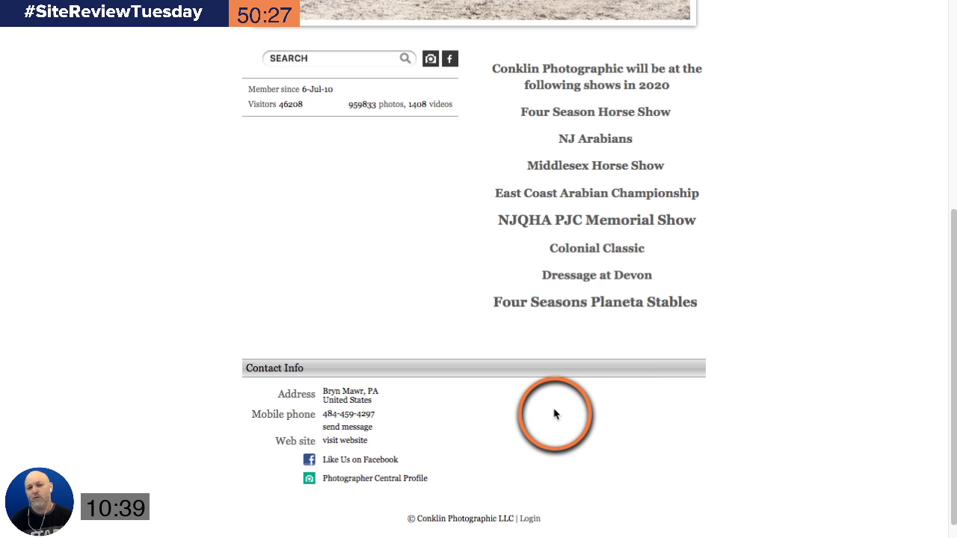
scroll(554, 414, up, 1)
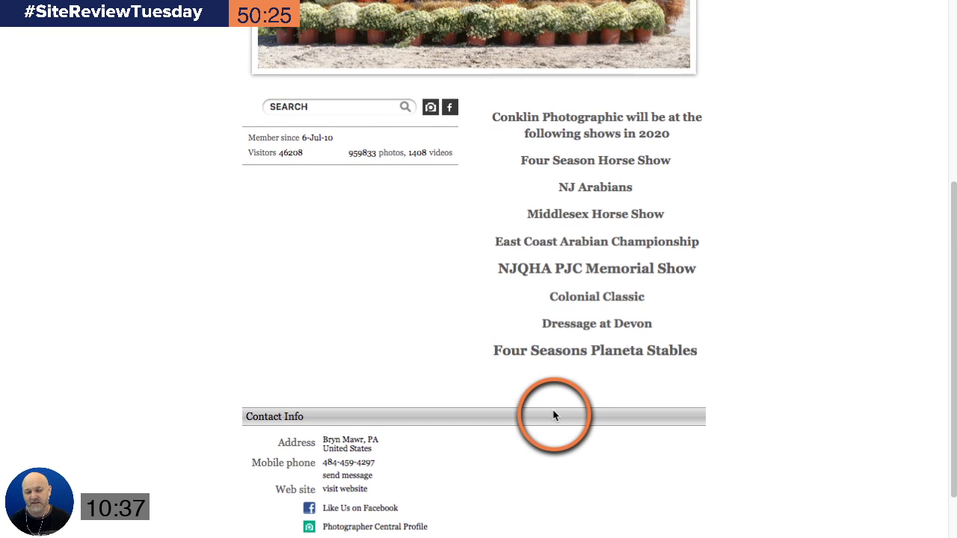
scroll(553, 414, up, 5)
scroll(553, 416, up, 2)
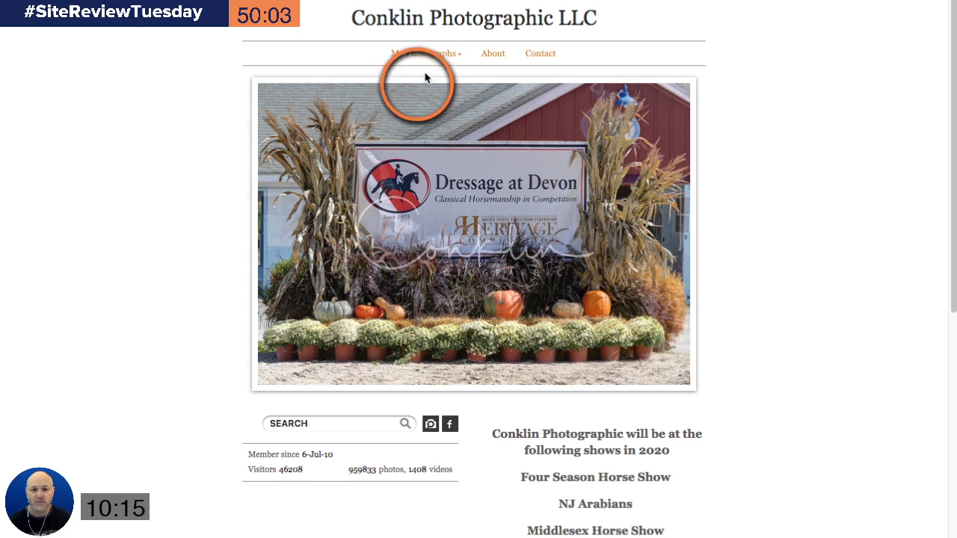
Step: Open the 2020 Horse Shows gallery from the My Photographs menu
mouse_move(430, 66)
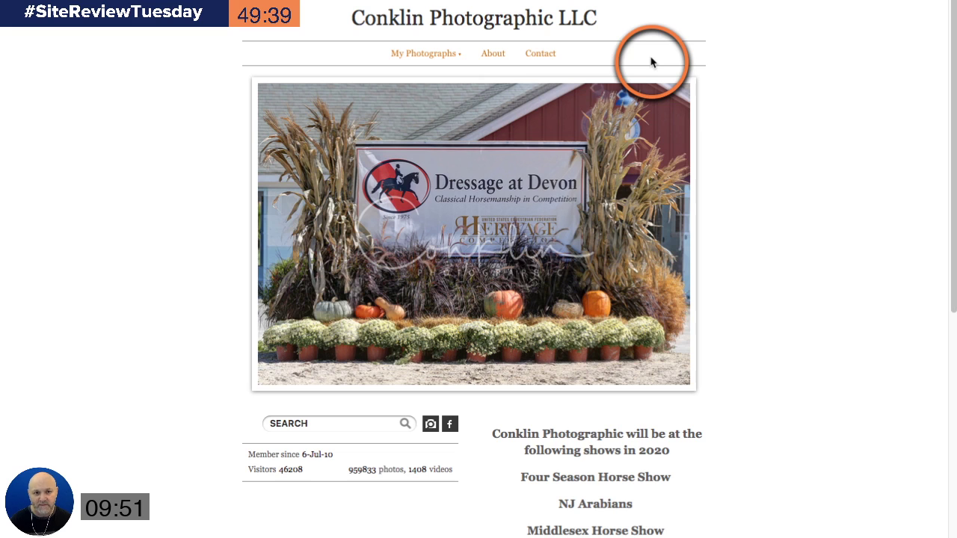
click(416, 75)
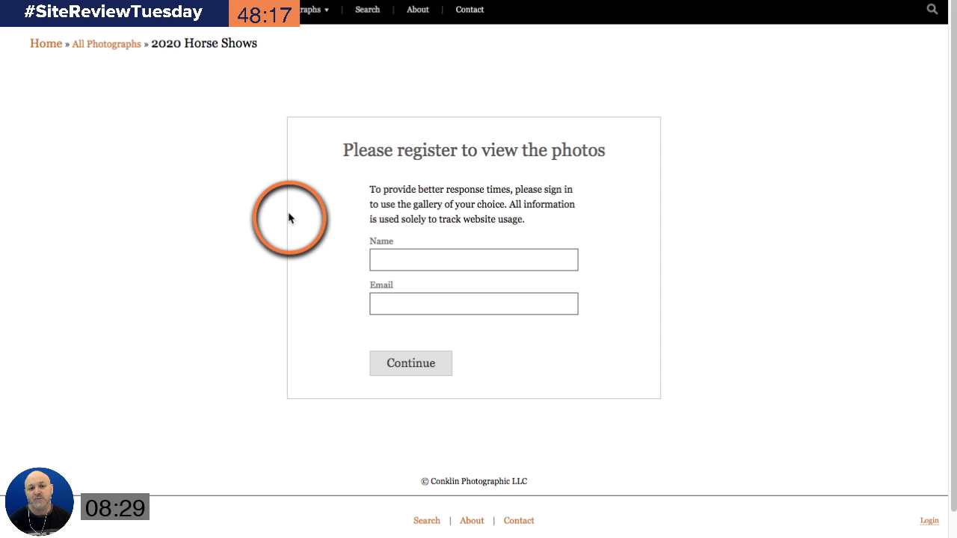
Step: Fill in the Name and Email fields with a visitor's name and e-mail, then Continue
click(415, 260)
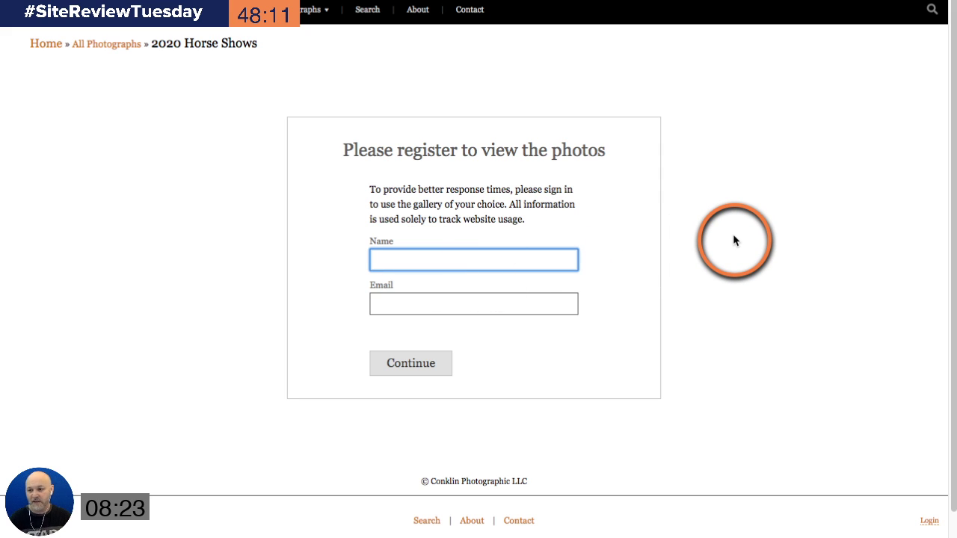
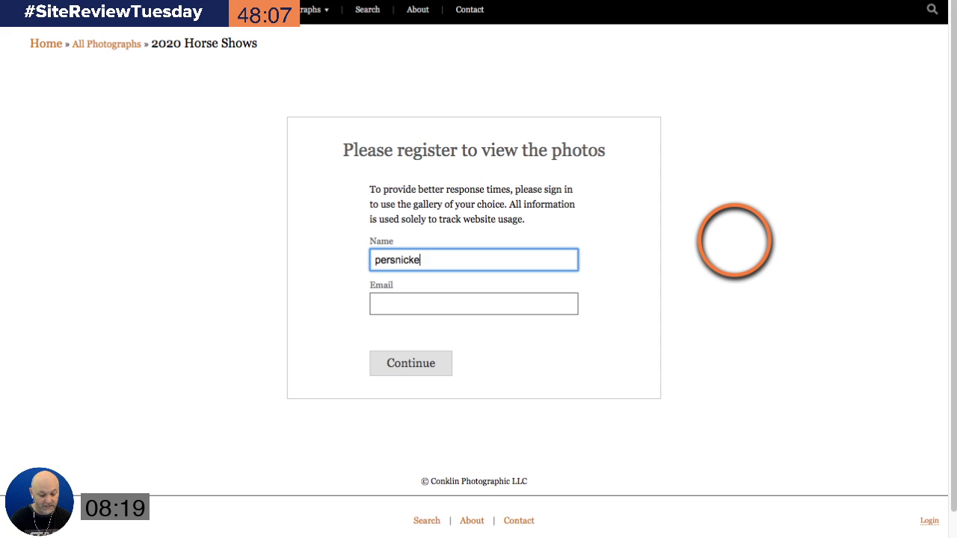
click(545, 304)
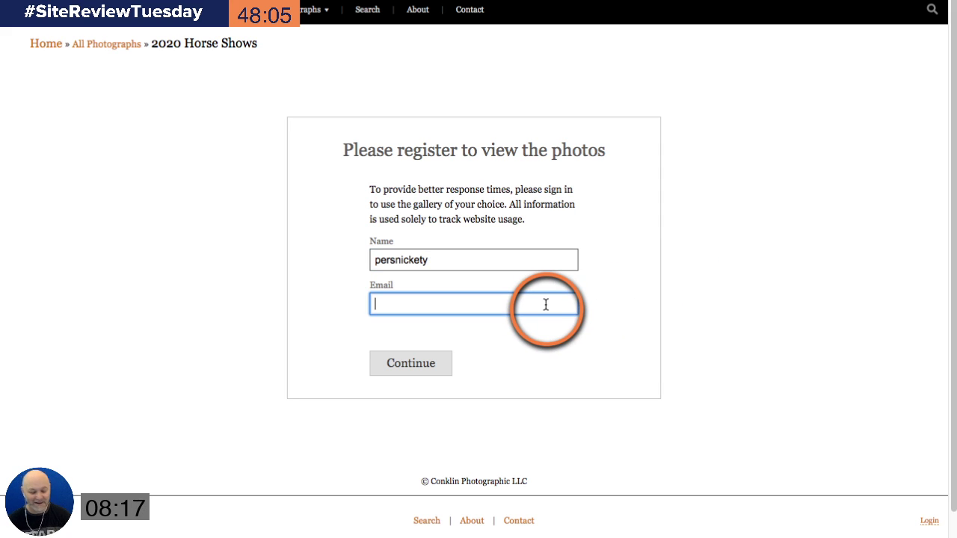
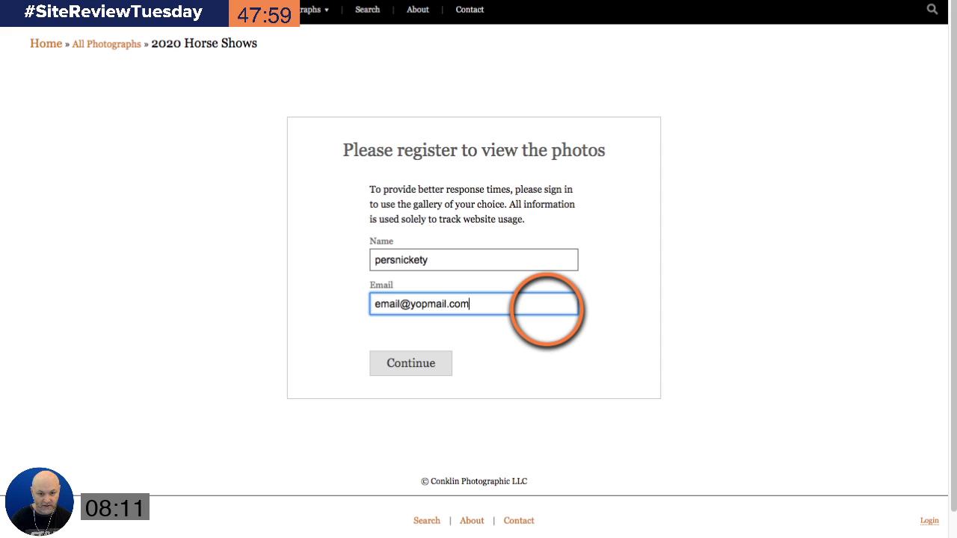
click(446, 366)
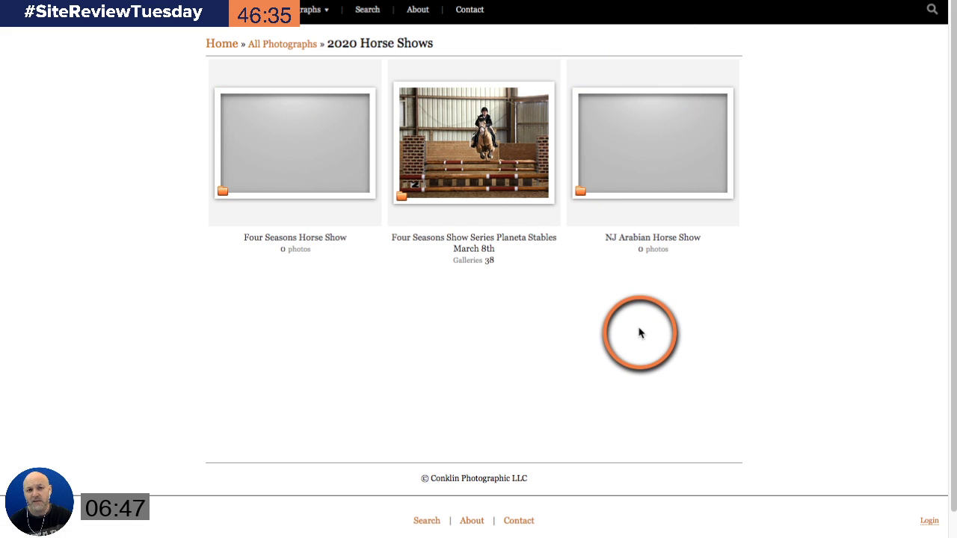
Step: Open the Planeta Stables March 8th gallery and scroll through its rider albums and back
click(476, 181)
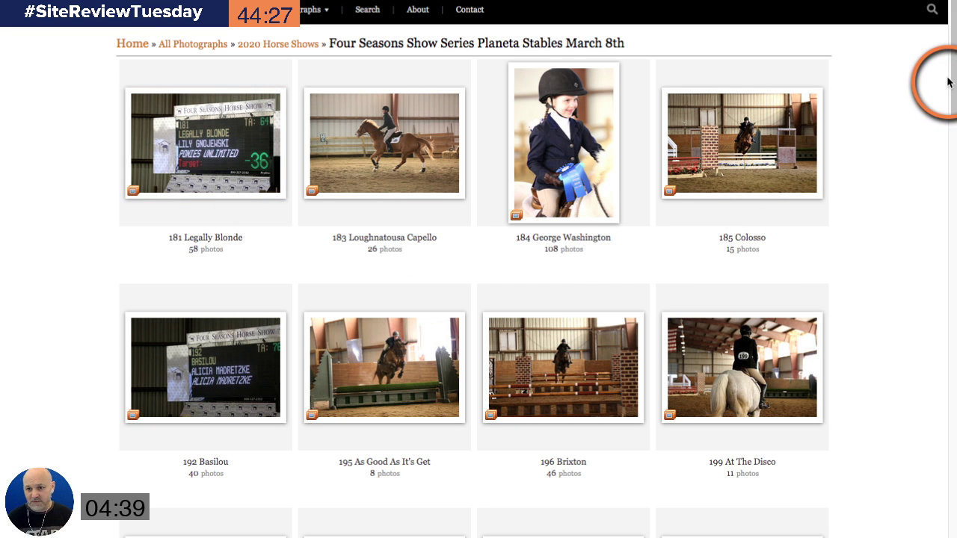
drag(950, 85, 948, 228)
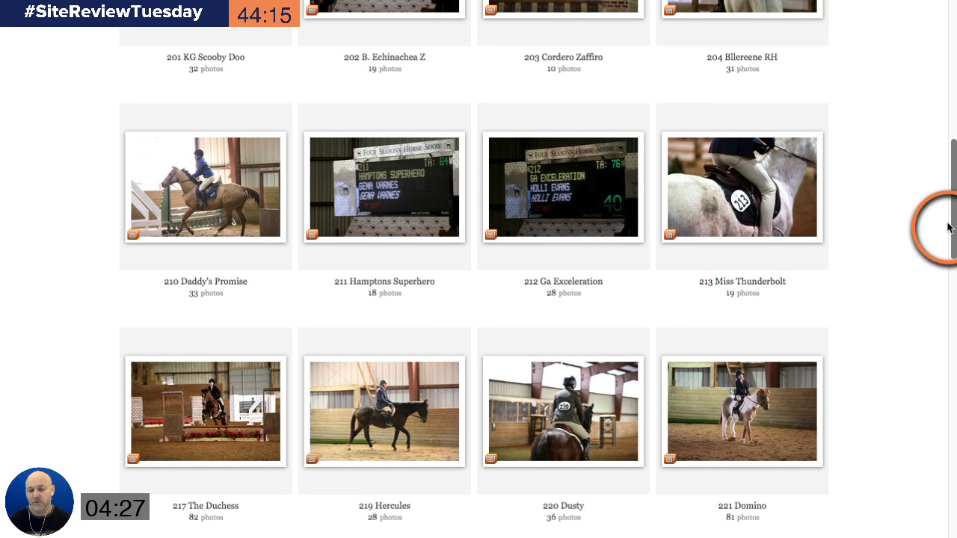
drag(948, 228, 940, 59)
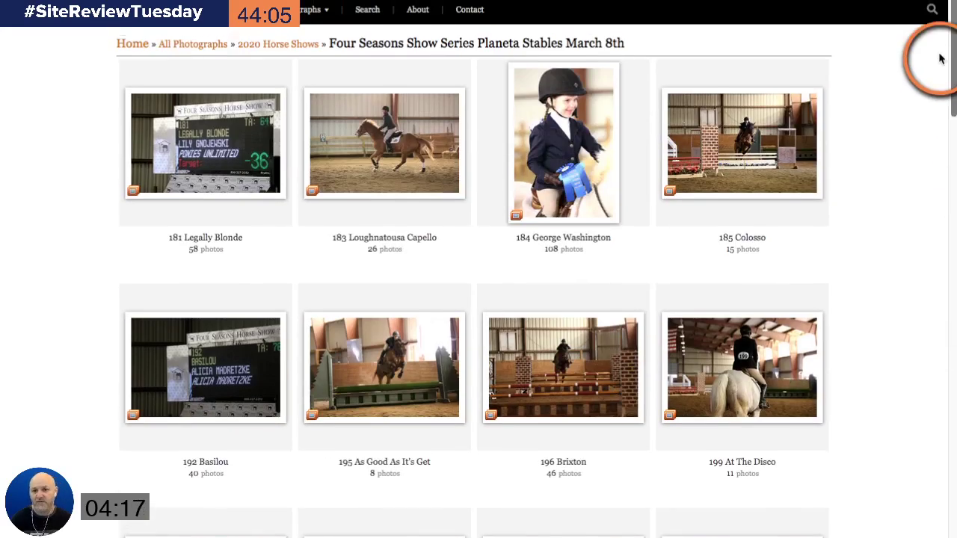
Step: Open the 181 Legally Blonde album, show all 58 photos, scroll through, then return to pages
click(168, 156)
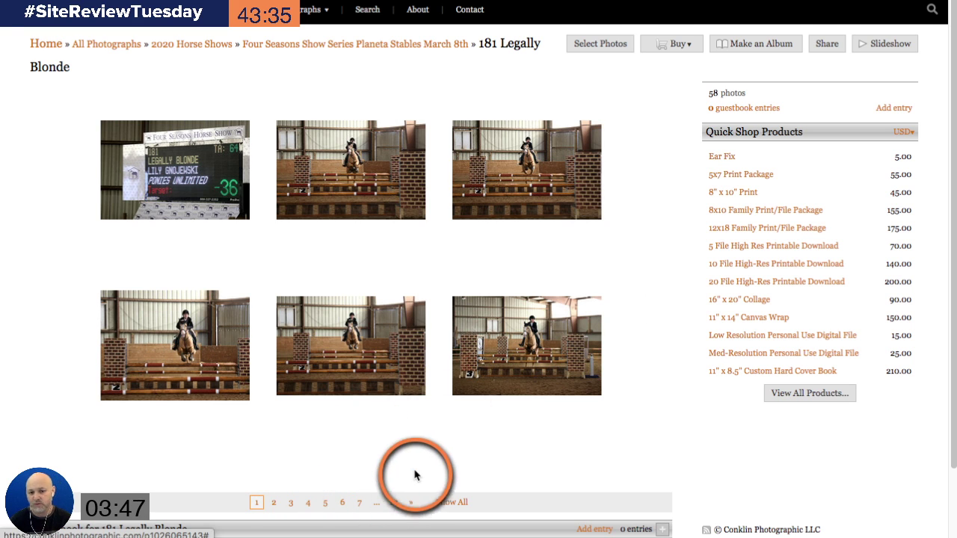
click(451, 502)
scroll(506, 385, down, 5)
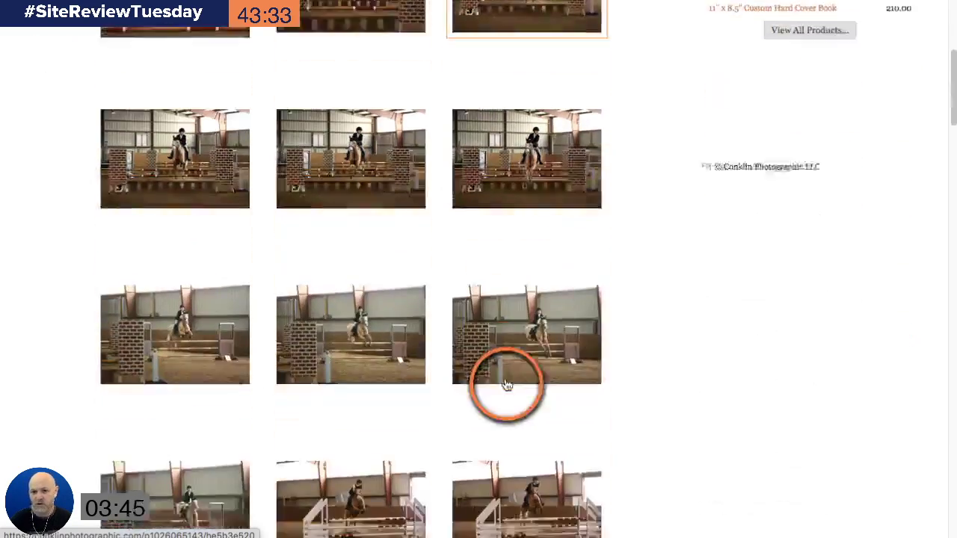
scroll(506, 385, down, 3)
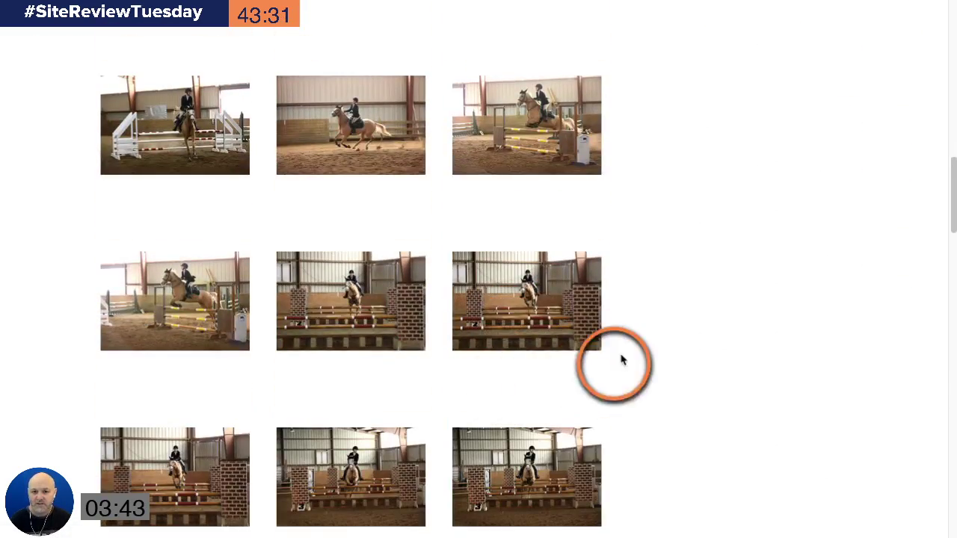
scroll(696, 306, up, 10)
scroll(696, 306, down, 1)
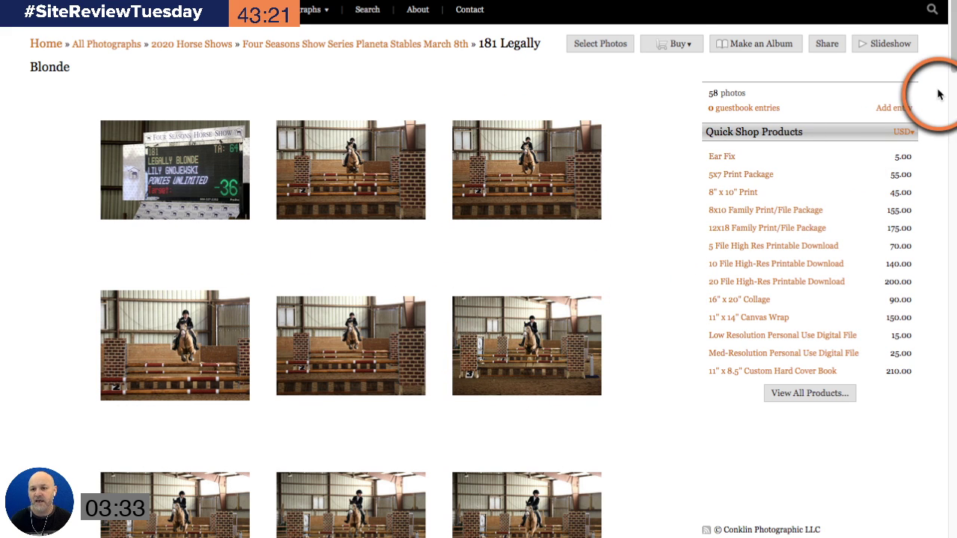
drag(951, 64, 940, 524)
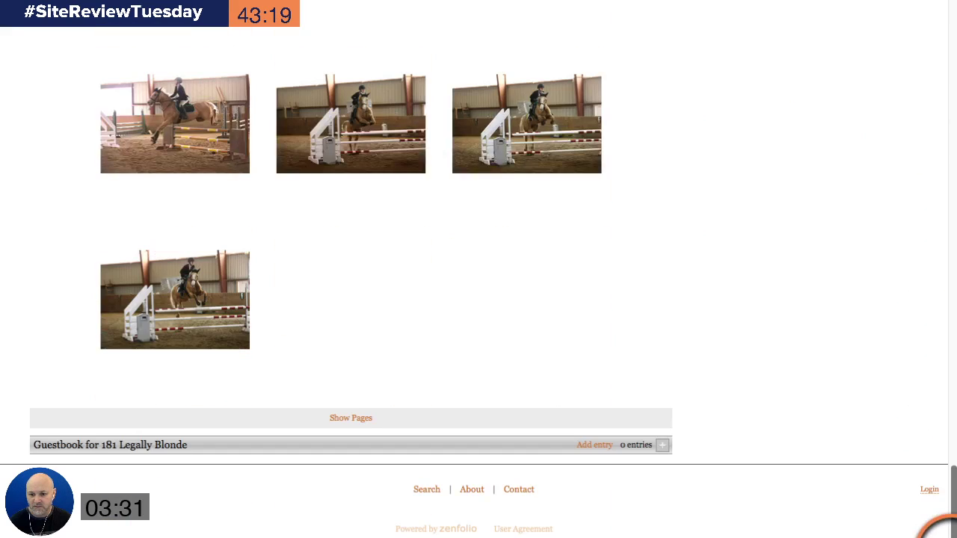
click(350, 417)
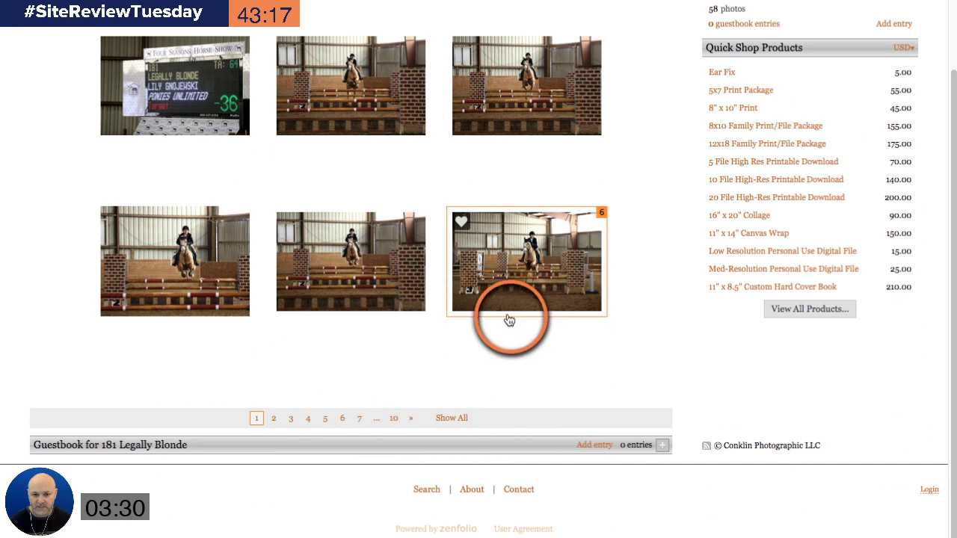
Step: Go to page 5 of the album via page 4 and review its six photos
click(308, 419)
click(326, 420)
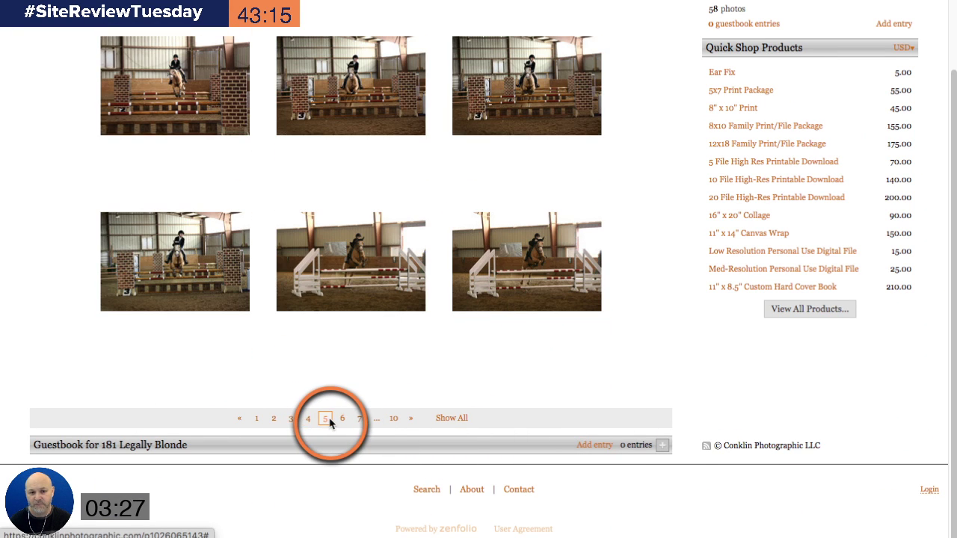
scroll(600, 395, up, 2)
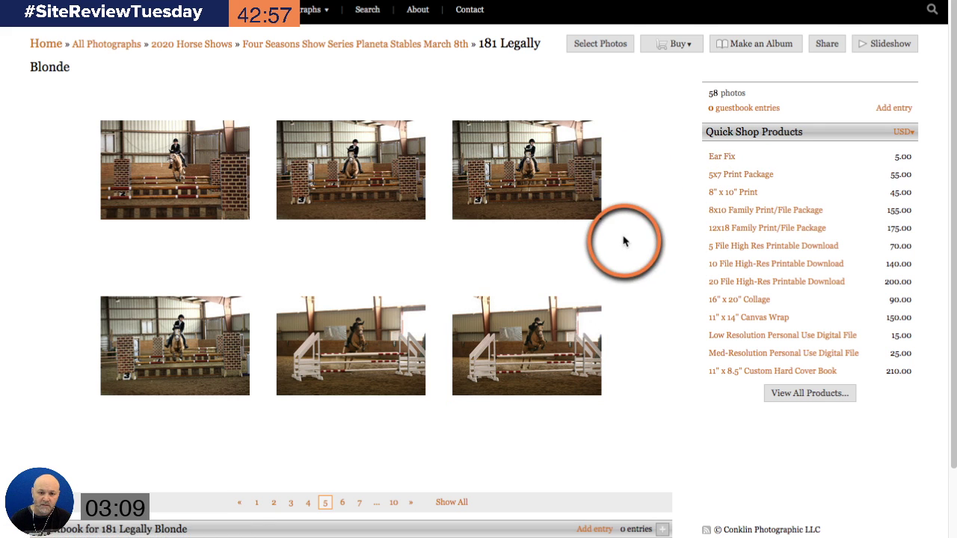
scroll(598, 411, down, 2)
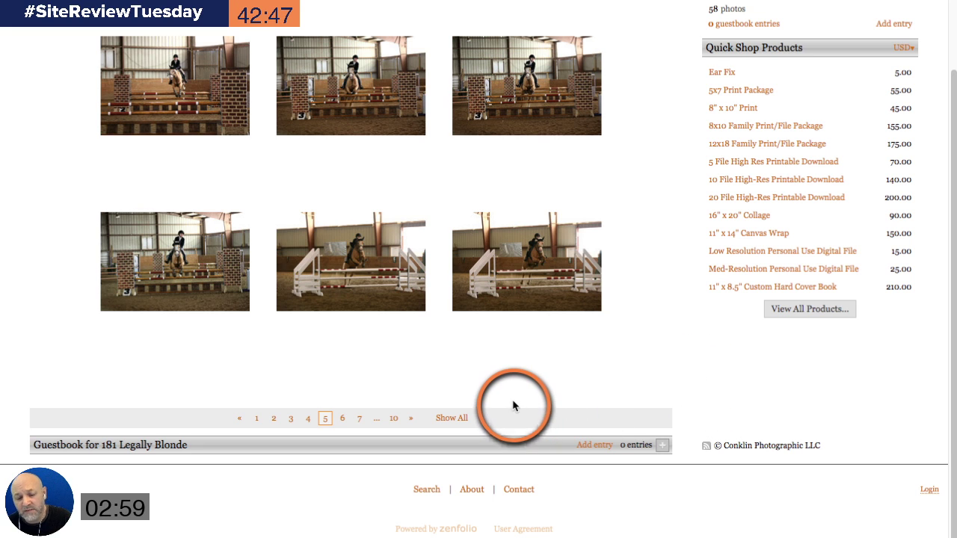
scroll(512, 386, up, 1)
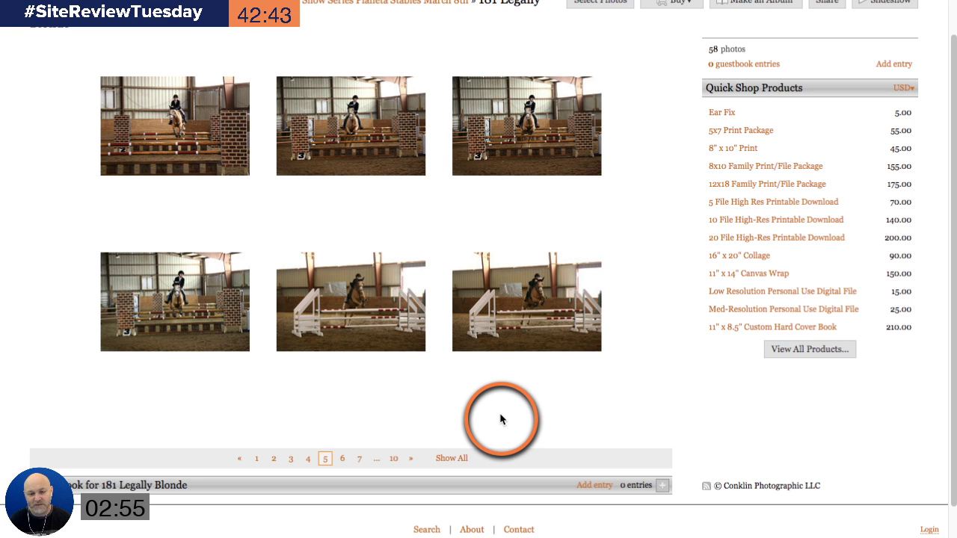
scroll(500, 419, up, 1)
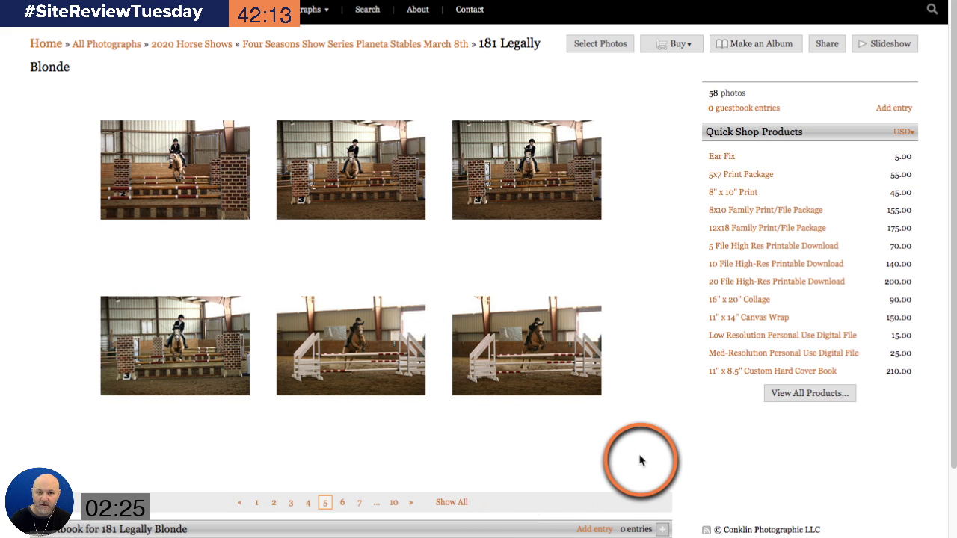
Step: Open the third photo full-size and step forward four photos to RJCX9682, checking its prices
click(515, 162)
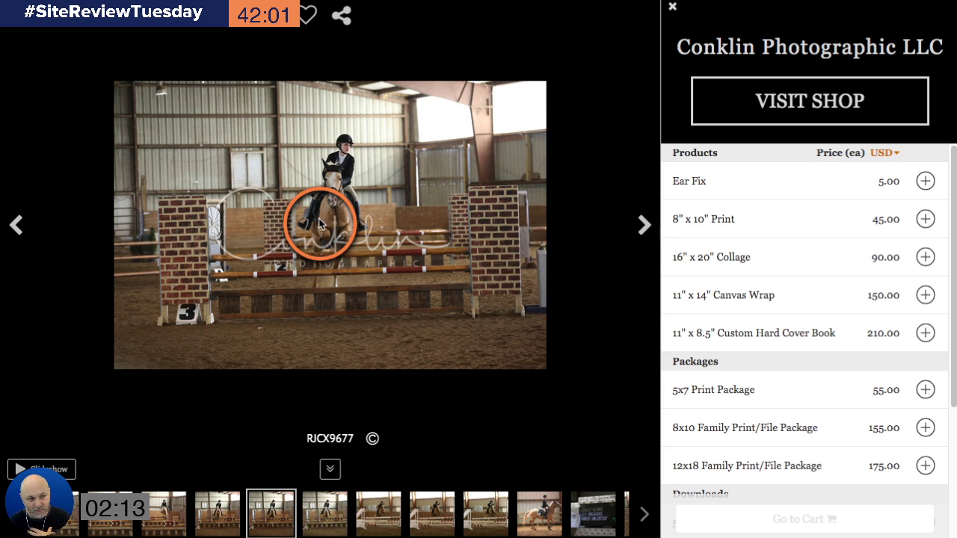
click(641, 225)
click(642, 226)
click(643, 226)
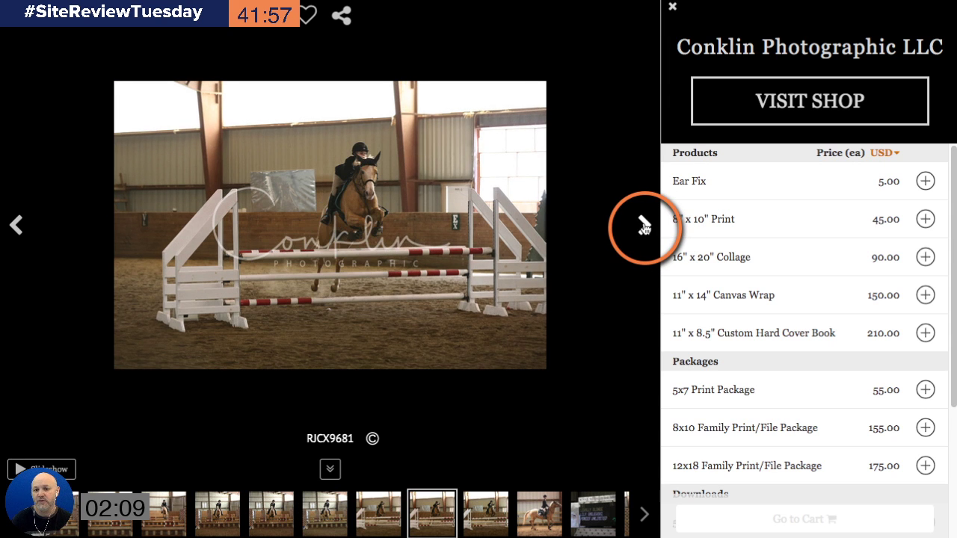
click(643, 226)
scroll(818, 323, down, 3)
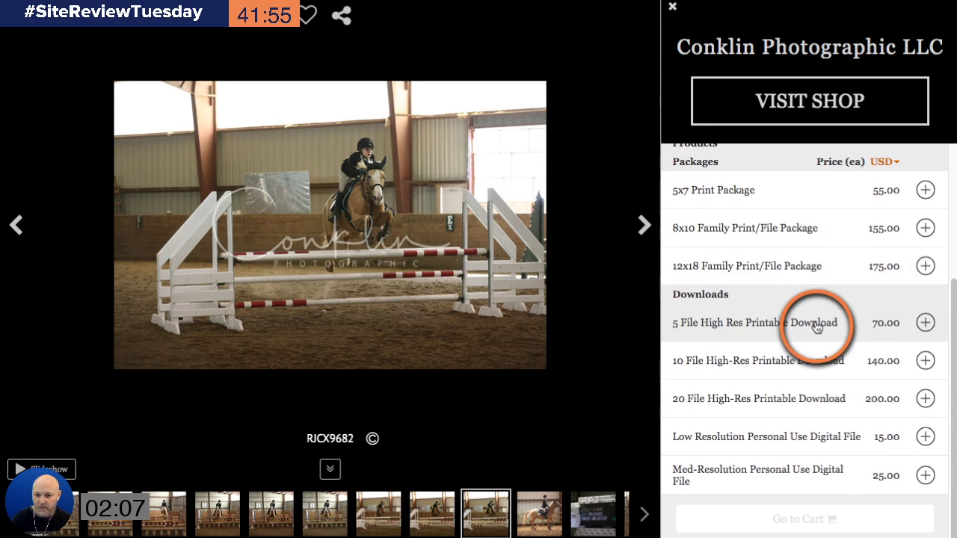
scroll(819, 322, up, 3)
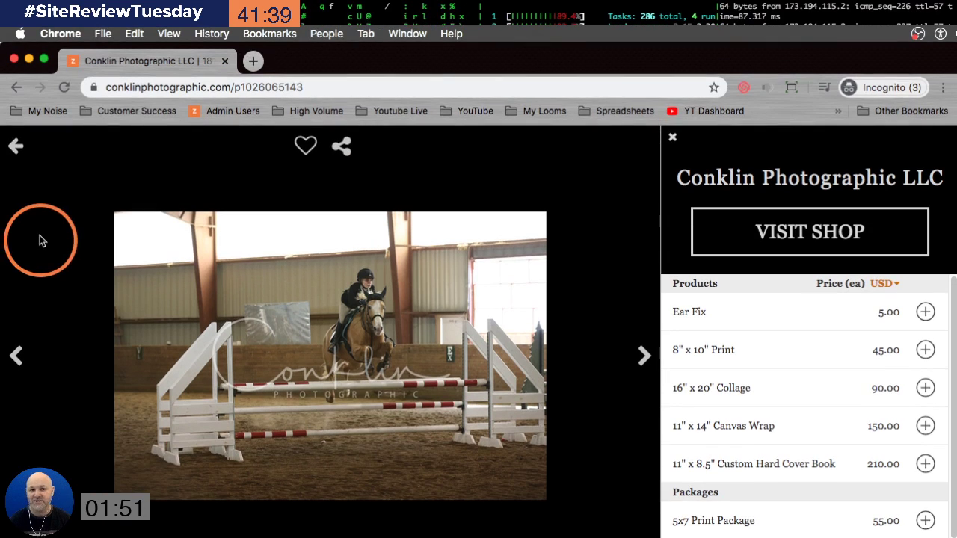
Step: Close the full-size viewer back to page 5 and check the Buy options
click(17, 148)
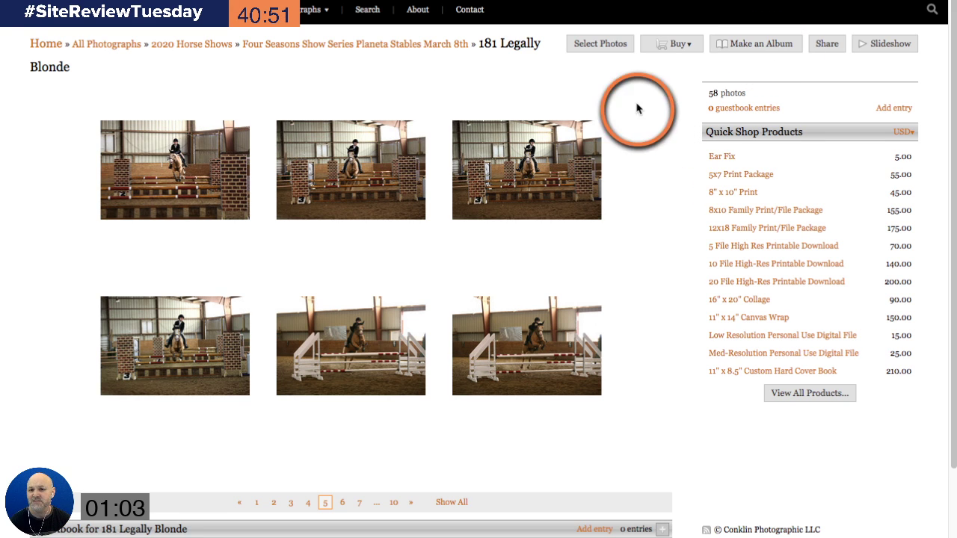
click(675, 43)
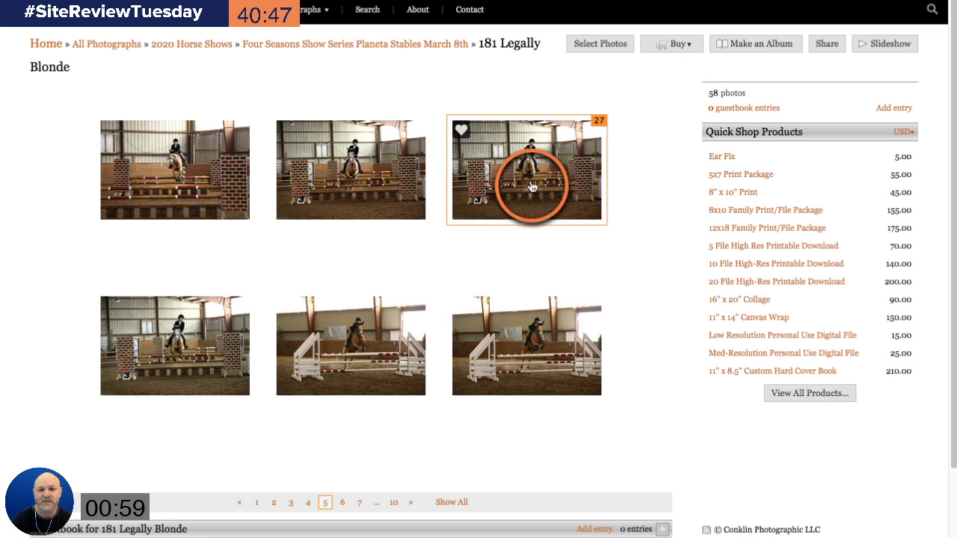
click(415, 9)
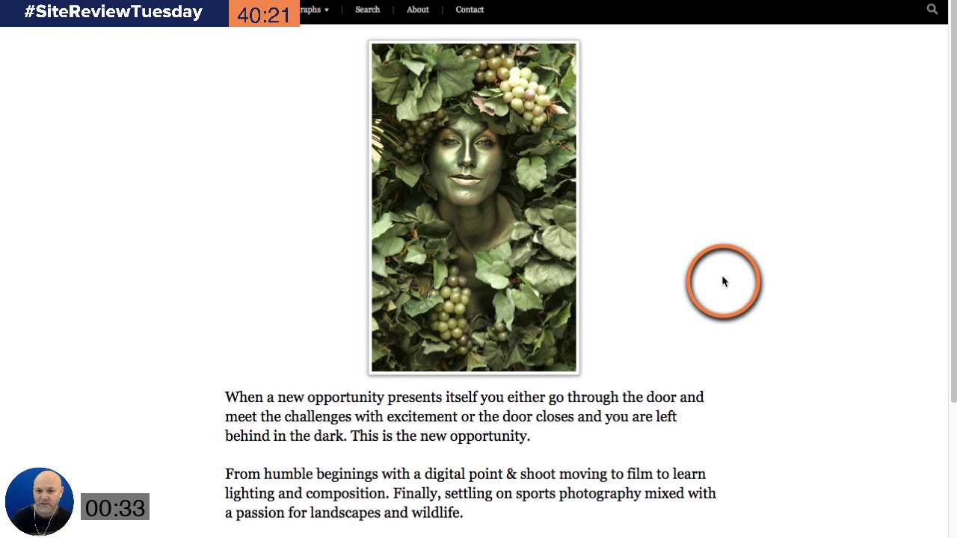
scroll(607, 180, down, 5)
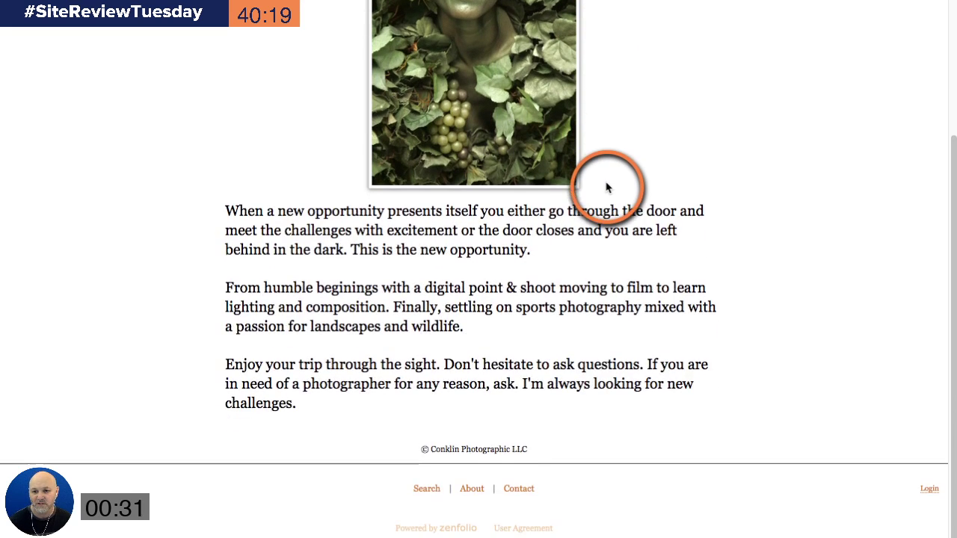
scroll(683, 231, up, 4)
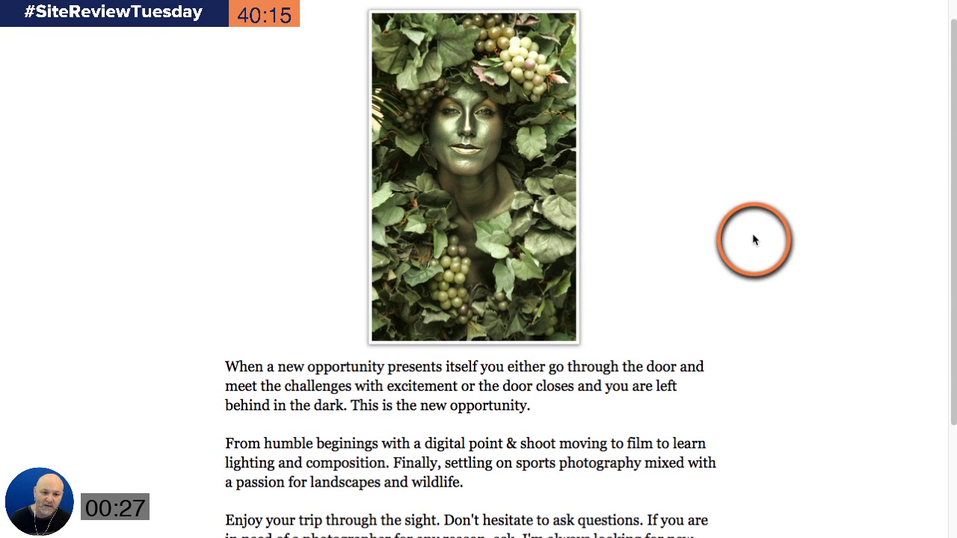
scroll(752, 239, down, 3)
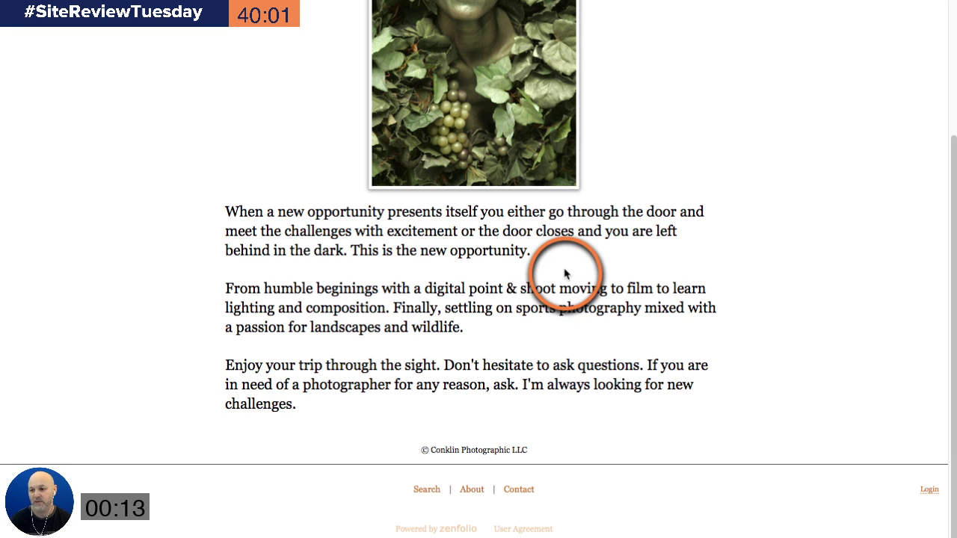
scroll(676, 180, up, 3)
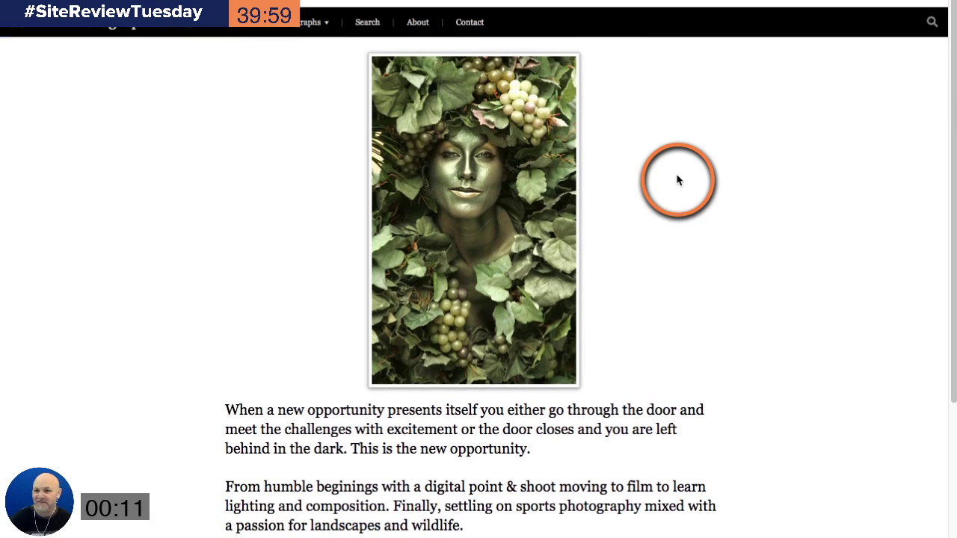
Step: Open the Conklin Contact page and click into its Full Name field
click(456, 14)
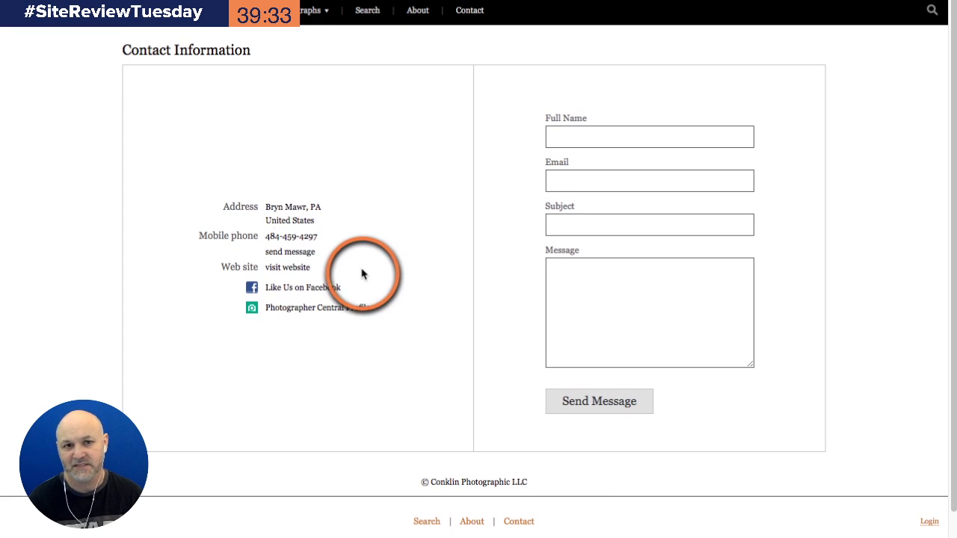
click(606, 133)
Step: Test the contact form's Full Name field again before leaving the Conklin site
click(382, 131)
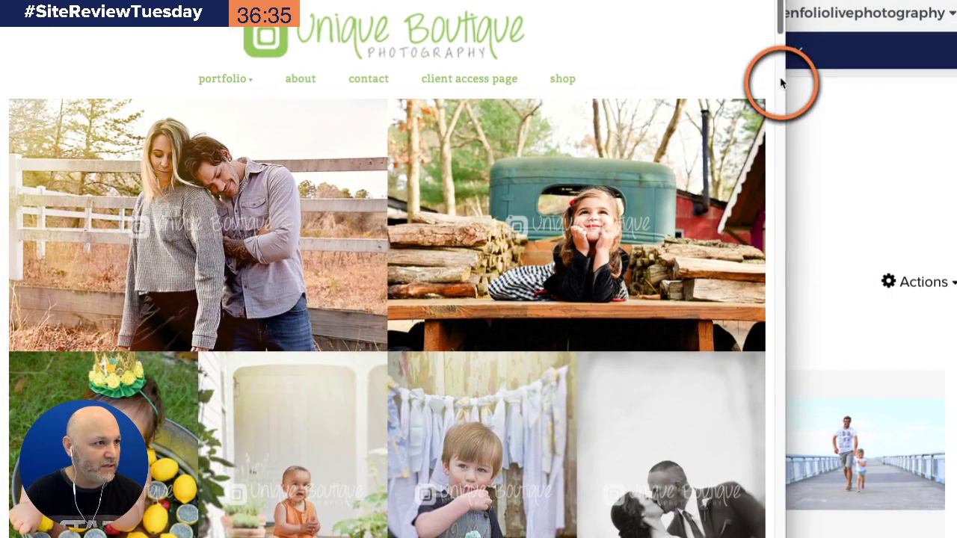
Step: Drag the pane splitter right so the Unique Boutique gallery spans the full window
drag(792, 78, 944, 75)
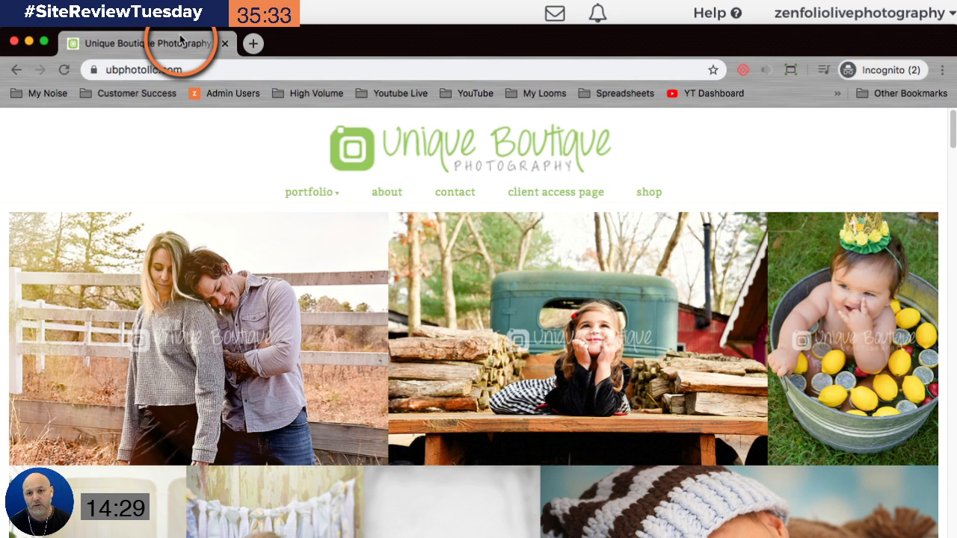
Step: In a new tab, search Google for 'photographers' and scroll through the local results
click(252, 44)
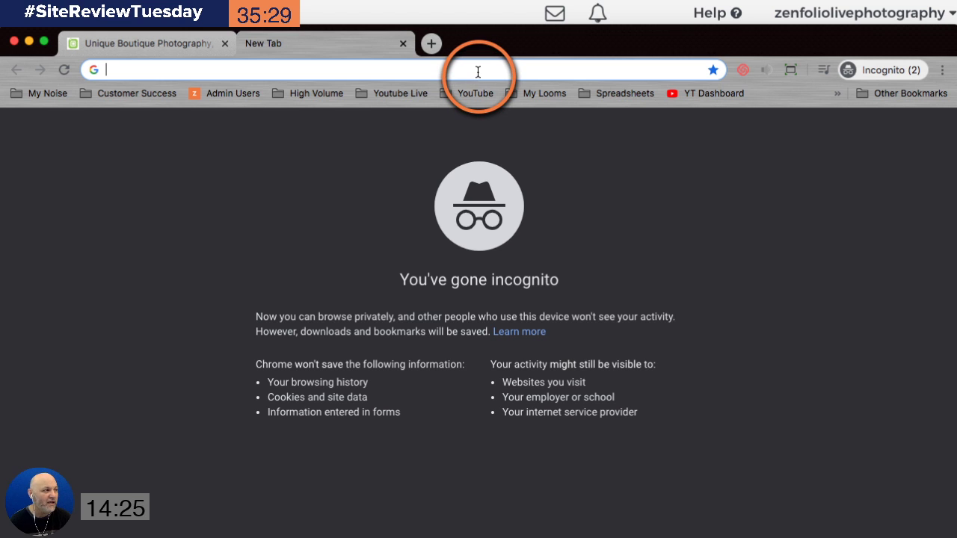
text(bouti)
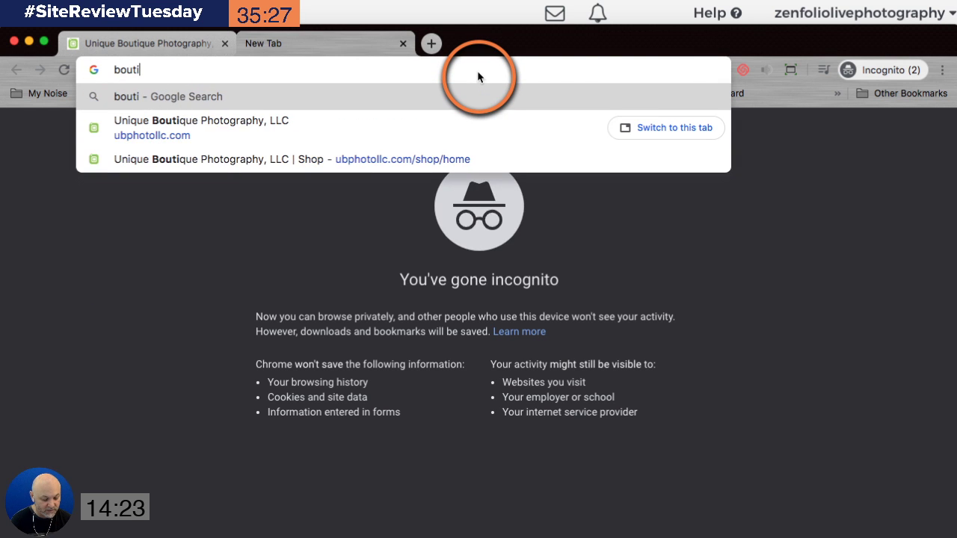
key(BackSpace)
key(BackSpace)
key(BackSpace)
key(BackSpace)
key(BackSpace)
text(p)
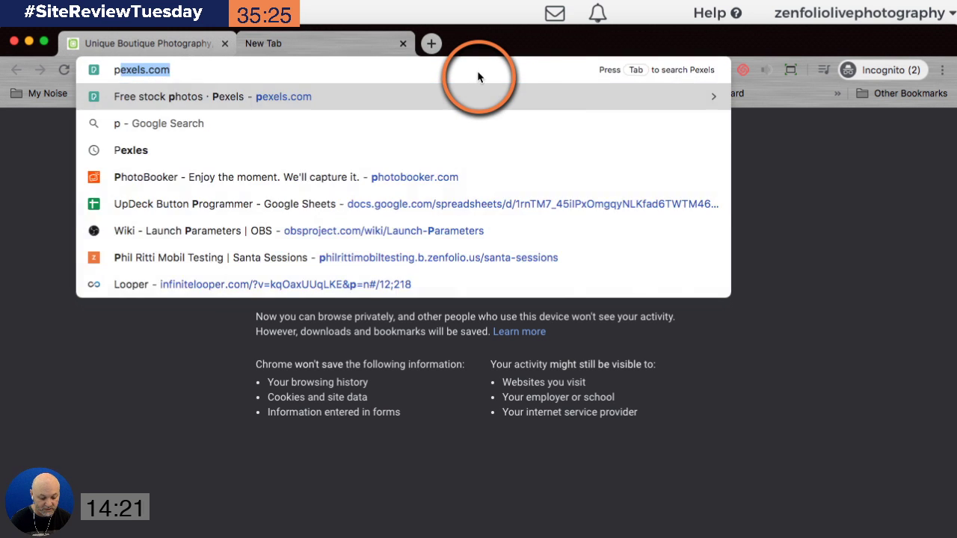
text(hotographers)
key(Return)
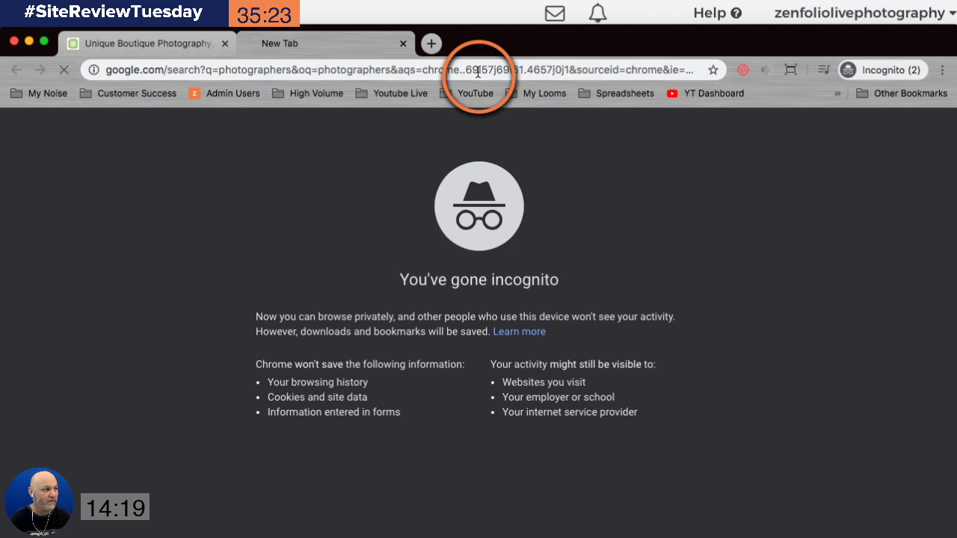
scroll(721, 171, down, 3)
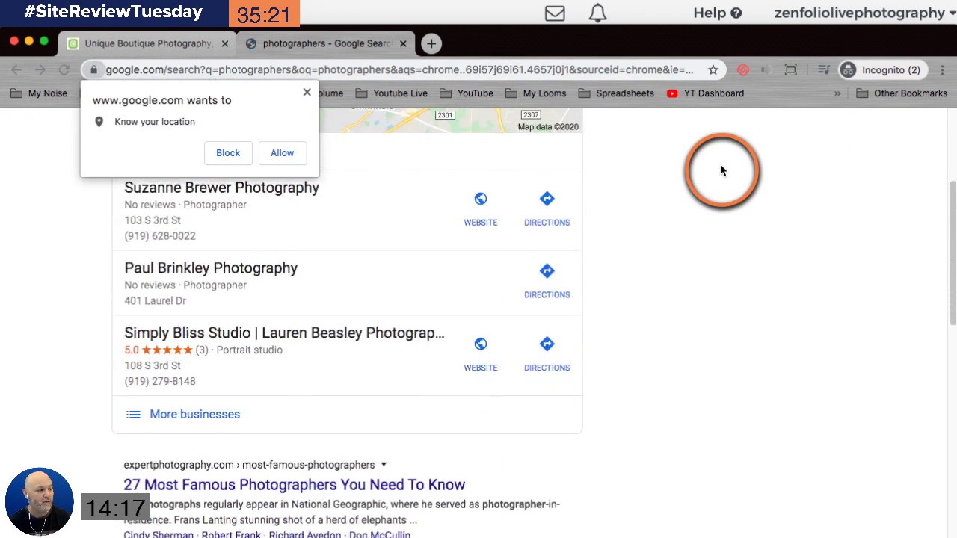
scroll(722, 171, down, 3)
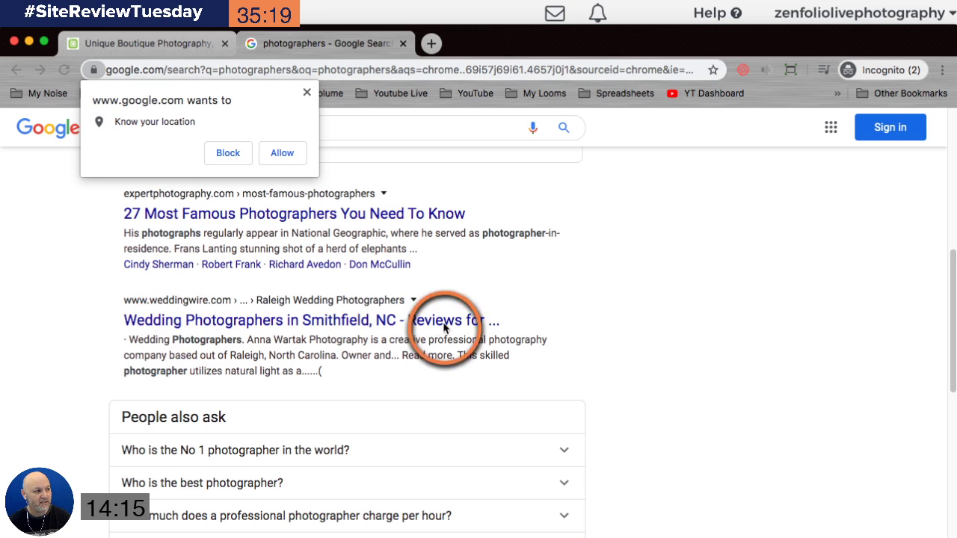
scroll(486, 391, down, 3)
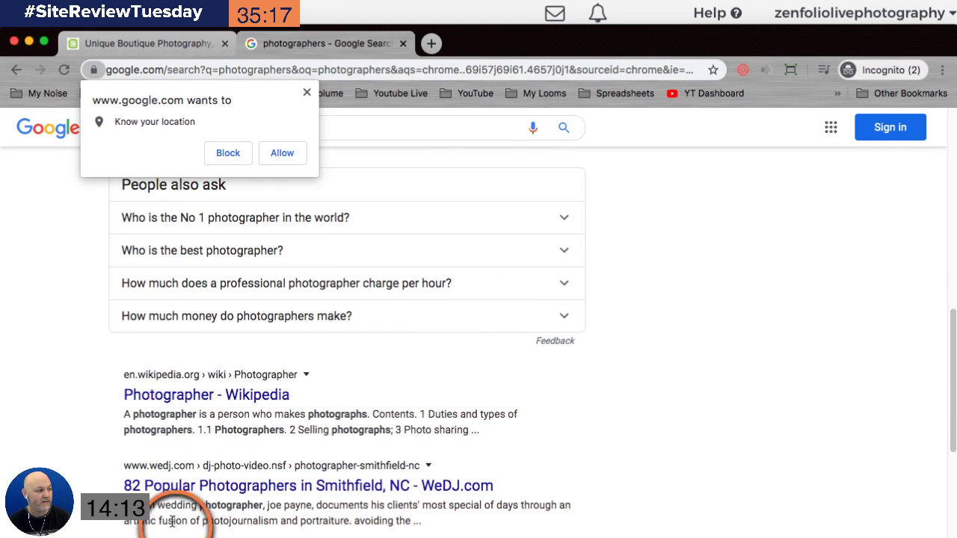
scroll(411, 414, down, 1)
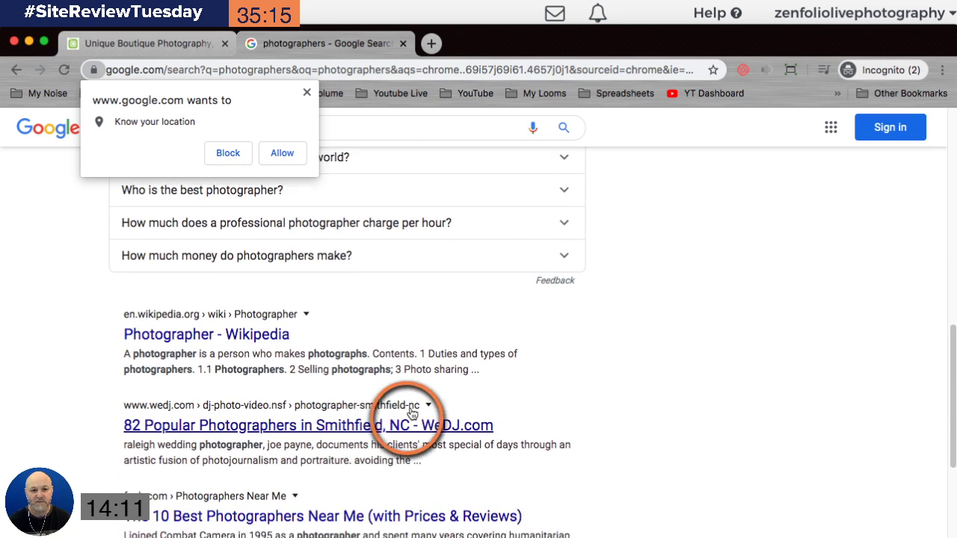
Step: Close the search tab and scroll down the Unique Boutique gallery to the bride and pines photos
click(403, 44)
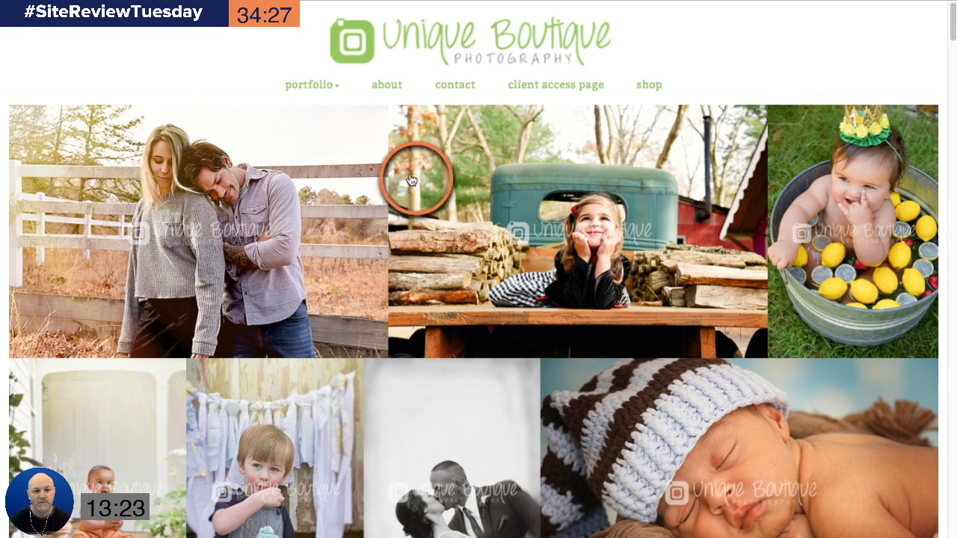
scroll(715, 207, down, 5)
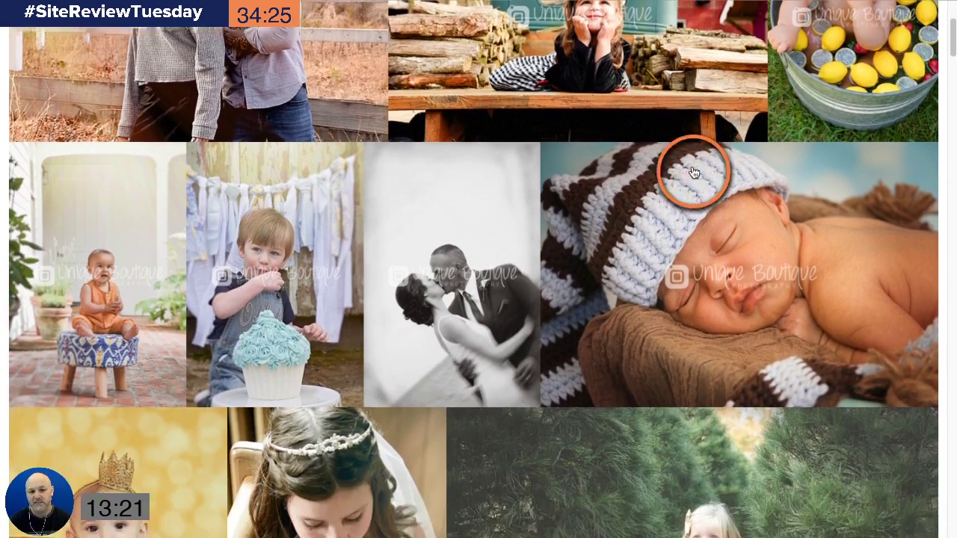
scroll(691, 172, down, 2)
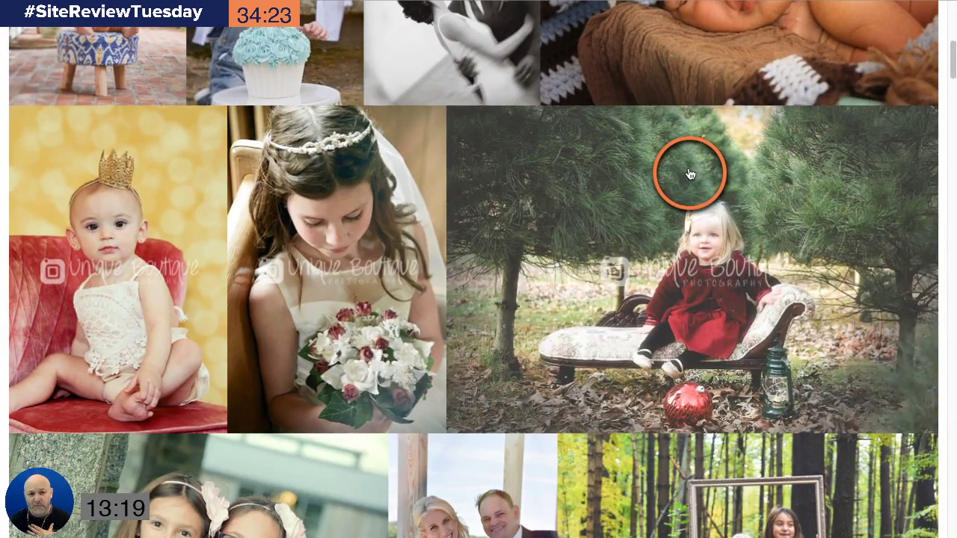